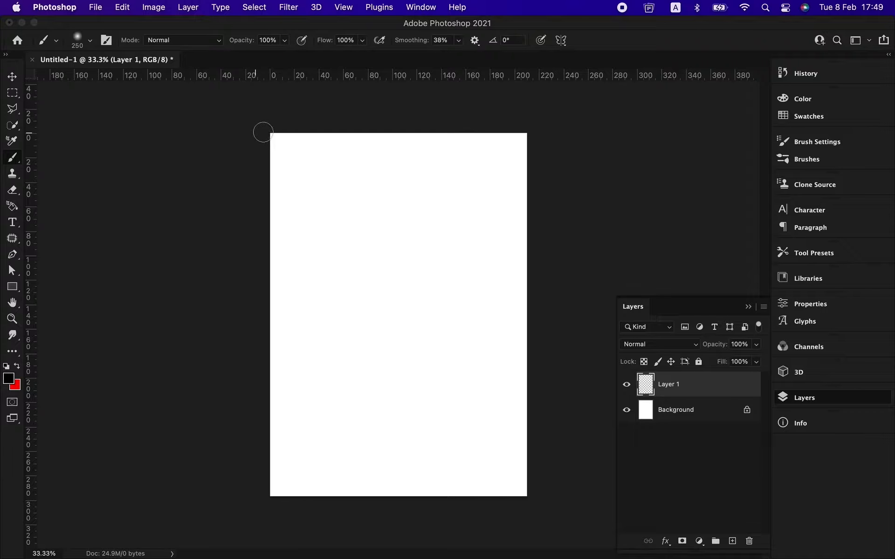
Step: Paint alternating black and red wavy vertical stripes over the left part of the canvas with the 250-size soft Brush
drag(268, 132, 260, 502)
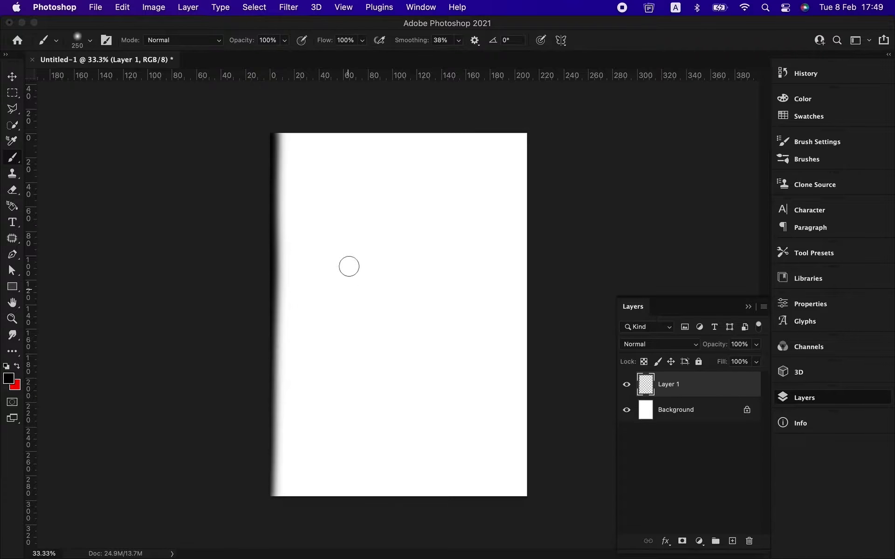
drag(285, 124, 270, 514)
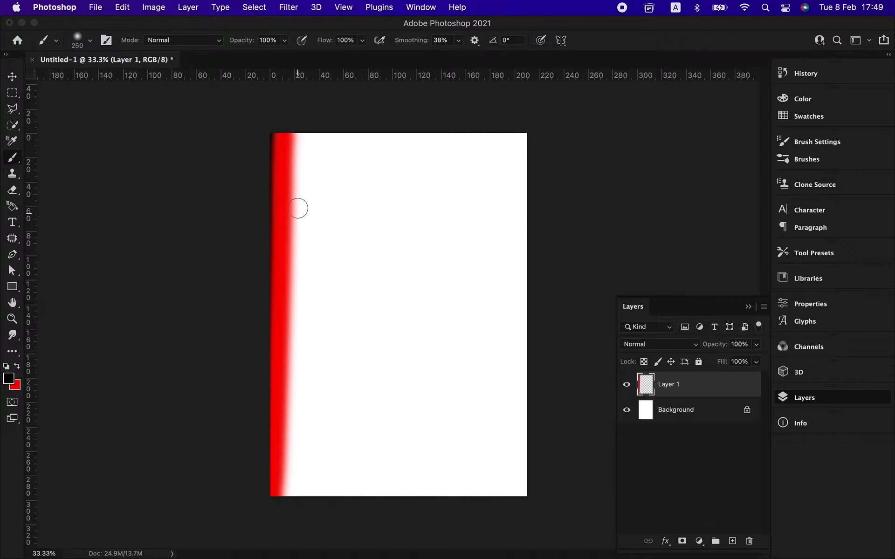
mouse_move(300, 137)
mouse_down()
mouse_move(285, 307)
mouse_move(283, 513)
mouse_up()
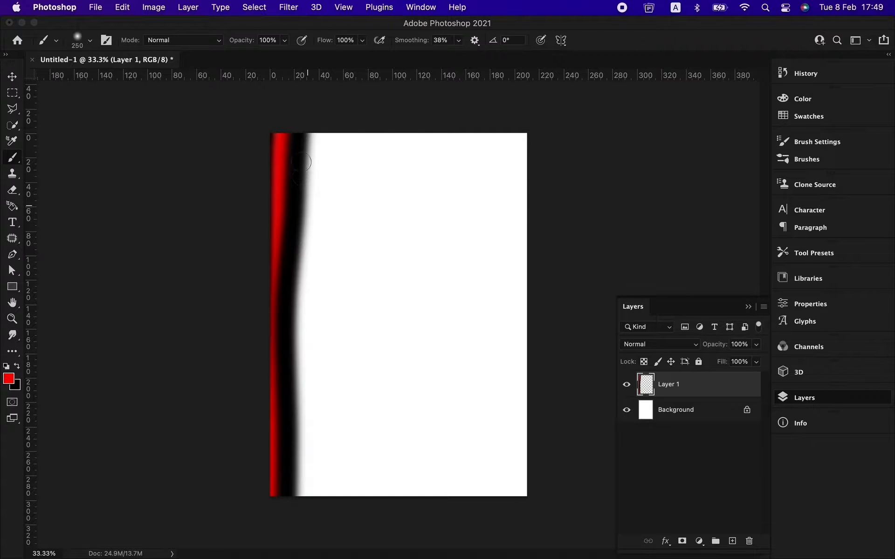
drag(314, 131, 296, 515)
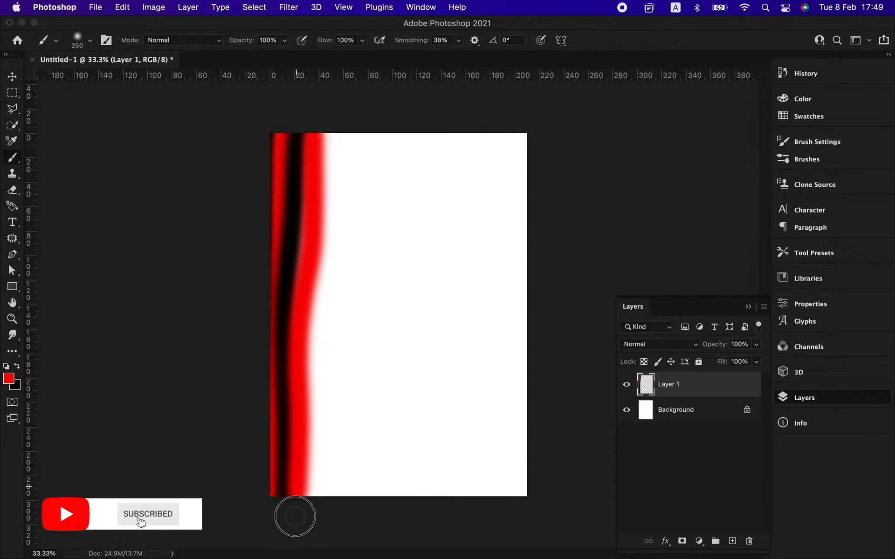
key(x)
mouse_move(325, 137)
mouse_down()
mouse_move(330, 239)
mouse_move(310, 450)
mouse_up()
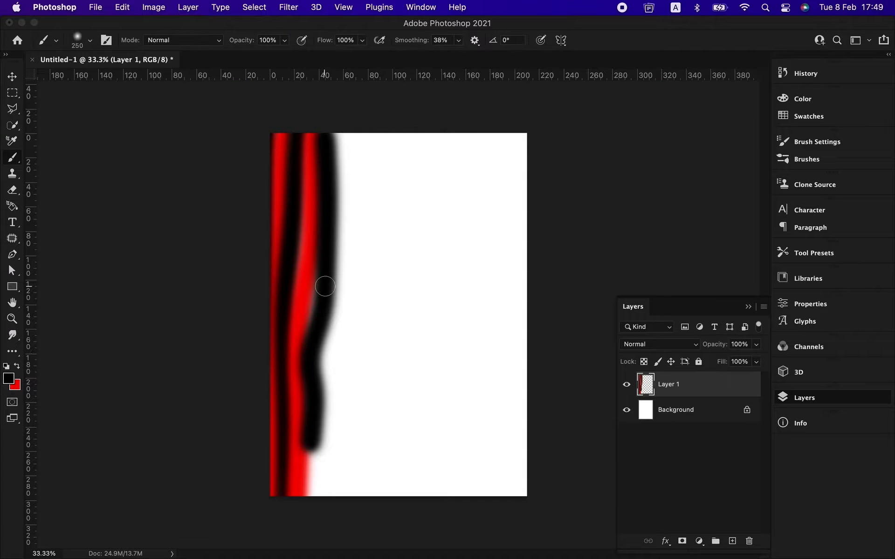
drag(324, 286, 311, 494)
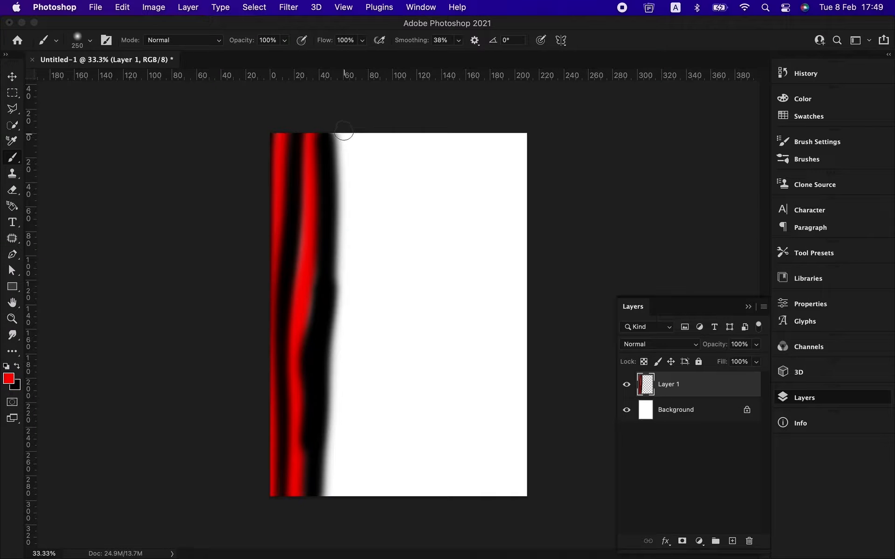
drag(344, 130, 335, 503)
key(x)
mouse_move(326, 331)
mouse_down()
mouse_move(335, 326)
mouse_move(323, 508)
mouse_up()
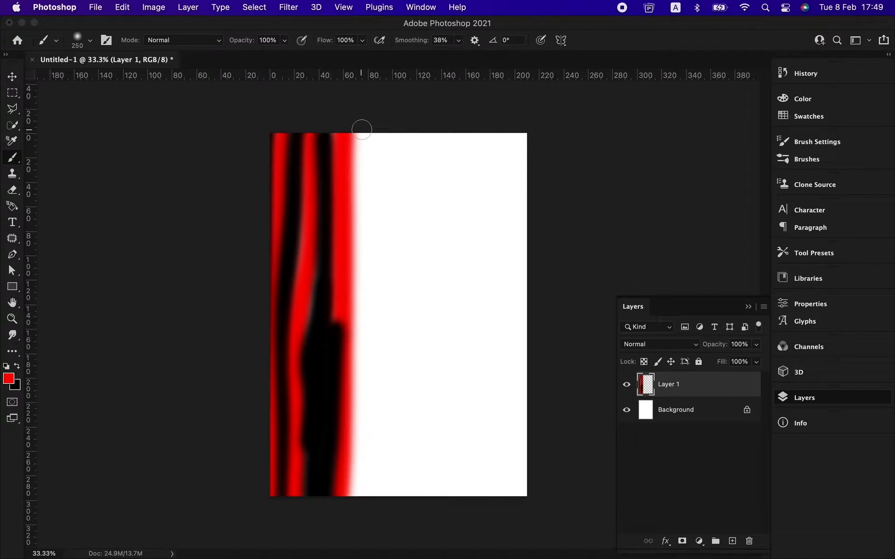
drag(361, 129, 359, 511)
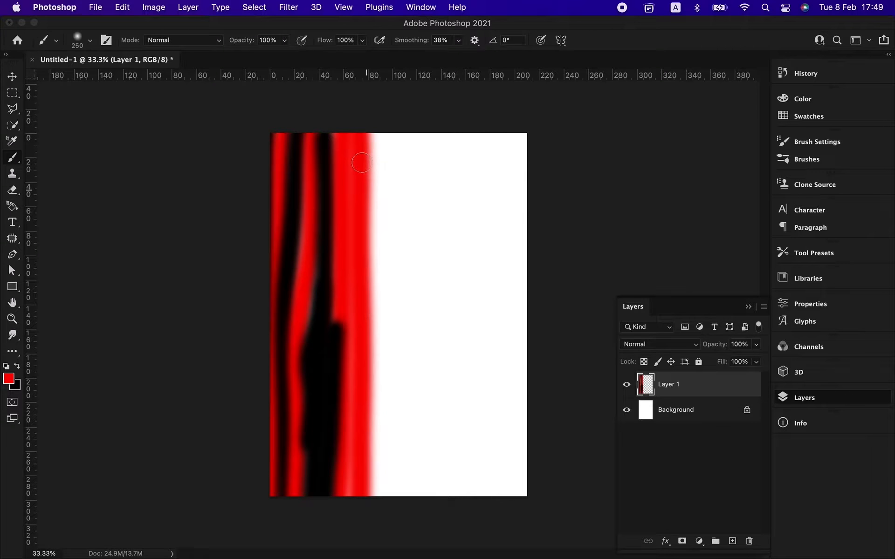
mouse_move(357, 149)
mouse_down()
mouse_move(343, 369)
mouse_move(348, 501)
mouse_up()
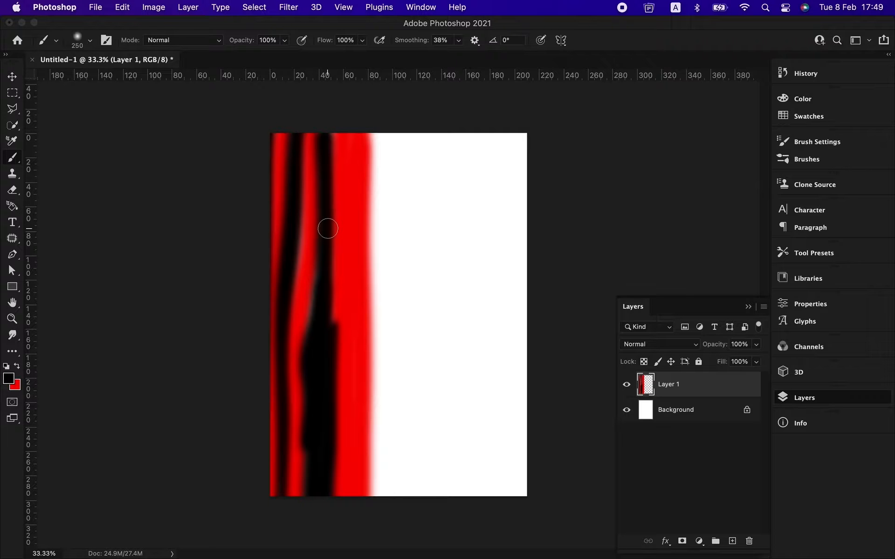
drag(370, 128, 375, 499)
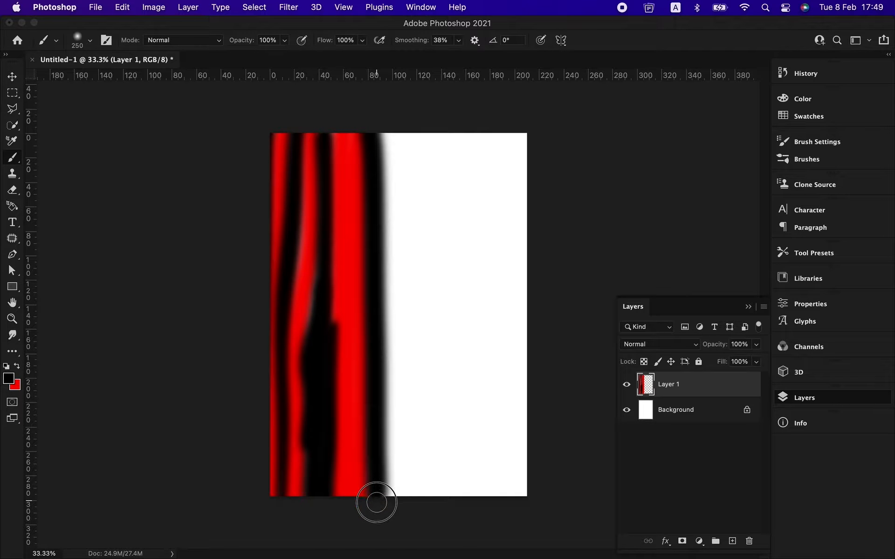
Step: Duplicate the striped layer, flip the copy horizontally, and place it directly against the original's right edge
key(v)
drag(329, 280, 433, 278)
key(super+t)
right_click(431, 278)
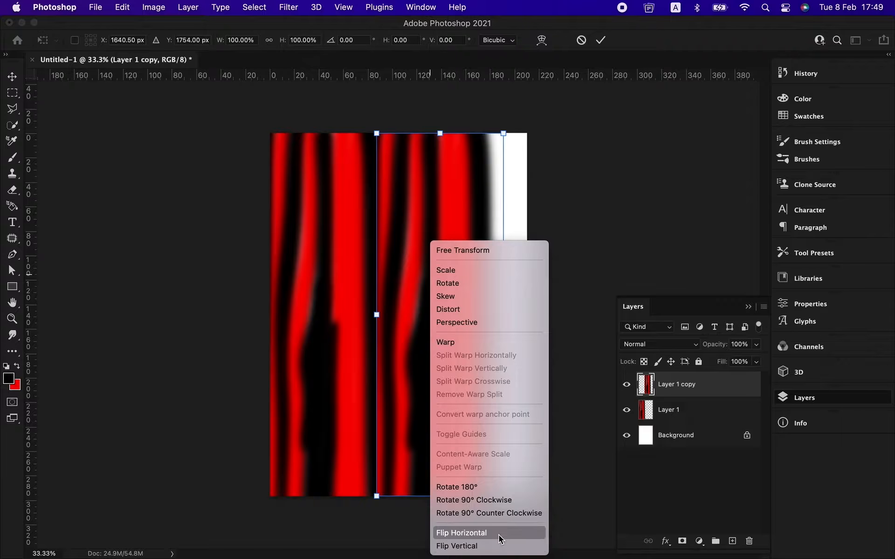
click(499, 536)
key(Return)
drag(470, 386, 446, 388)
Step: Fill the remaining white strip along the canvas's right edge with red and black vertical strokes and darken the mirrored stripes with black
key(b)
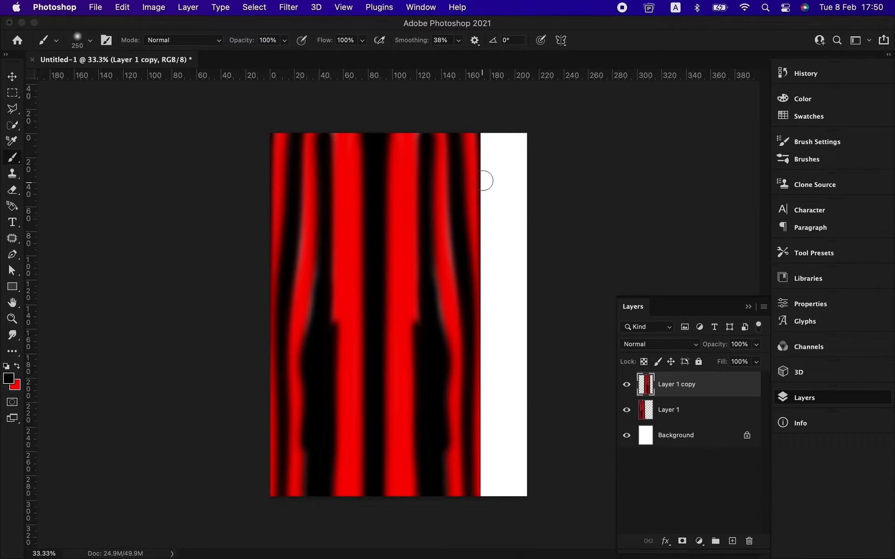
mouse_move(487, 140)
mouse_down()
mouse_move(489, 508)
mouse_move(495, 263)
mouse_move(488, 434)
mouse_up()
key(super+z)
key(x)
key(x)
mouse_move(508, 131)
mouse_down()
mouse_move(511, 419)
mouse_move(519, 291)
mouse_move(502, 117)
mouse_move(523, 260)
mouse_move(522, 509)
mouse_up()
key(x)
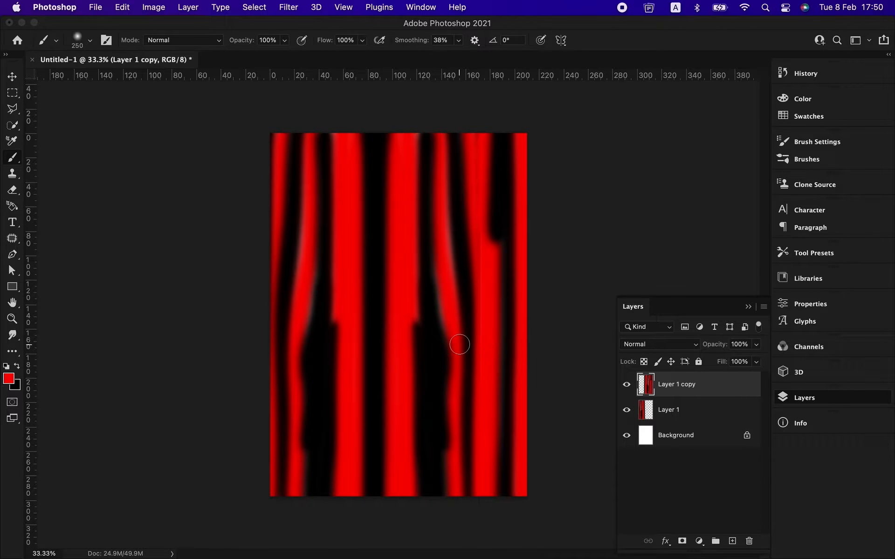
mouse_move(437, 268)
mouse_down()
mouse_move(443, 330)
mouse_move(456, 287)
mouse_up()
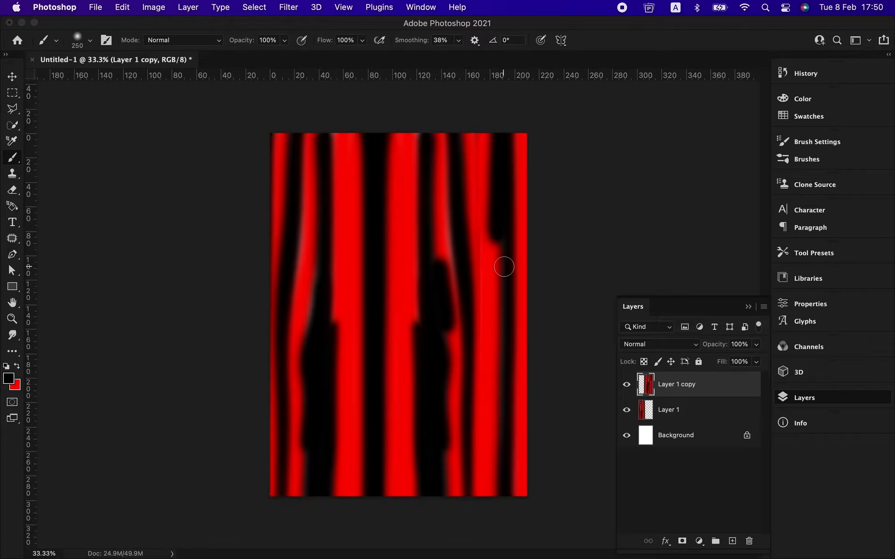
Step: Merge Layer 1 and Layer 1 copy into a single layer
key(v)
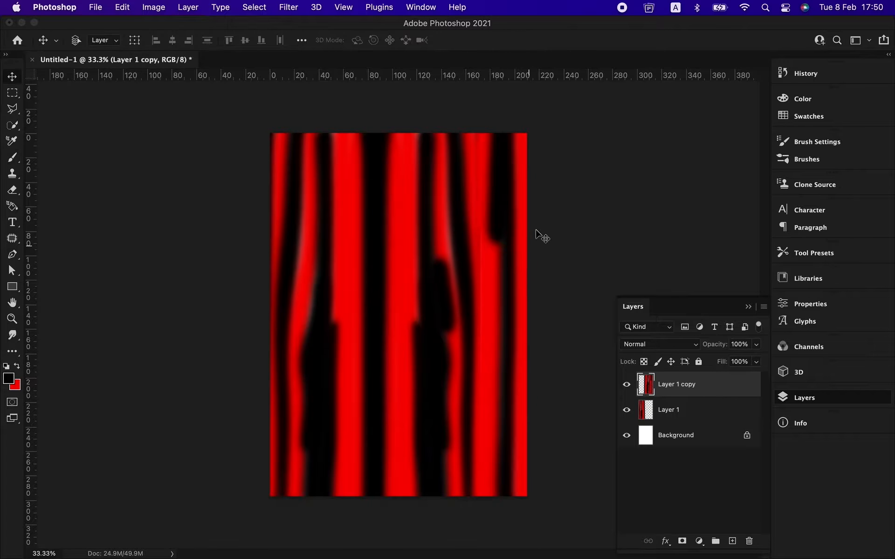
click(288, 7)
click(570, 188)
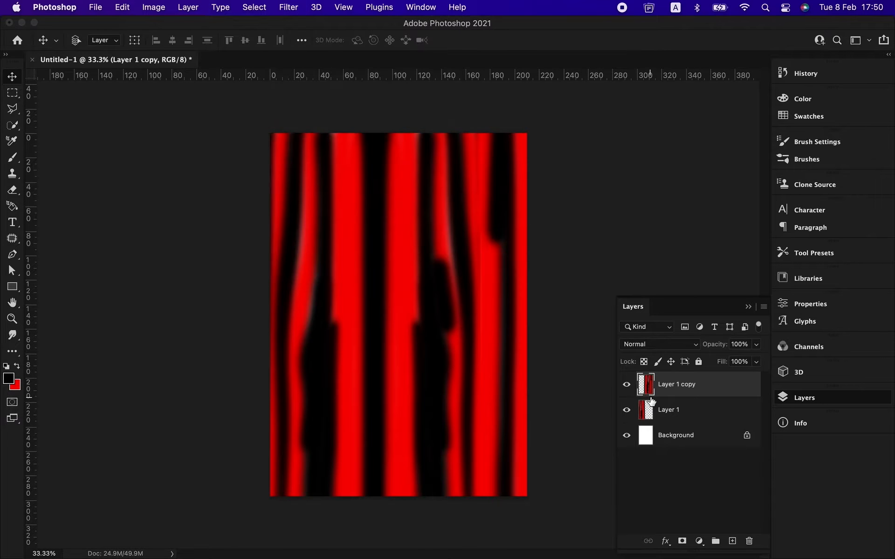
shift+click(684, 415)
key(super+e)
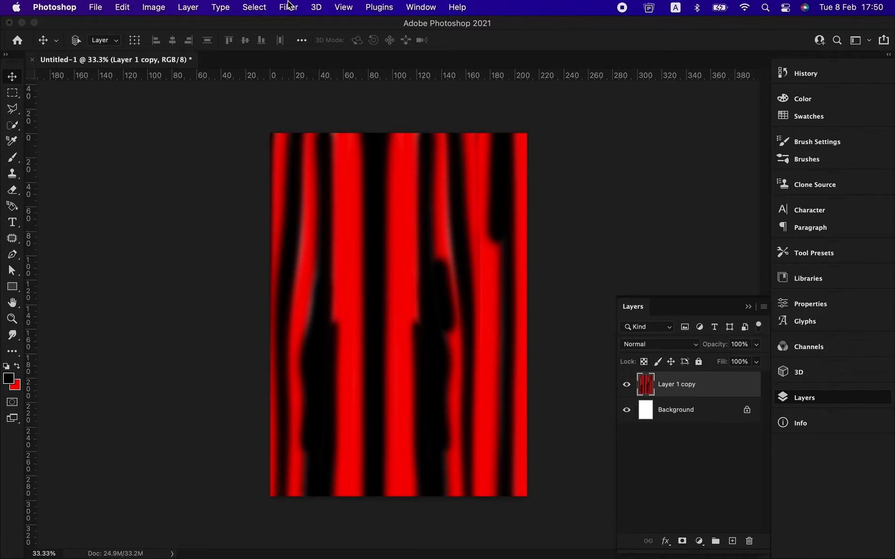
Step: Apply a Gaussian Blur with a radius of 82.5 pixels to the merged stripes layer
click(288, 7)
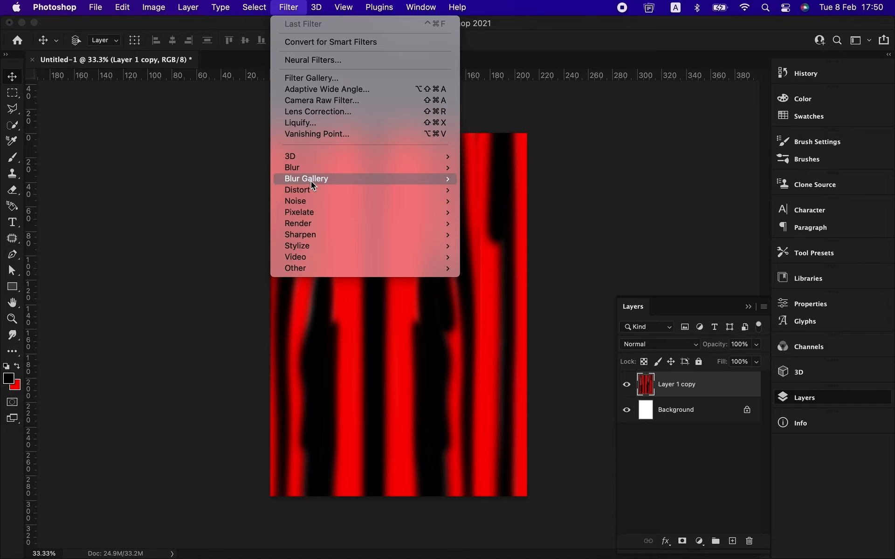
mouse_move(317, 170)
click(485, 214)
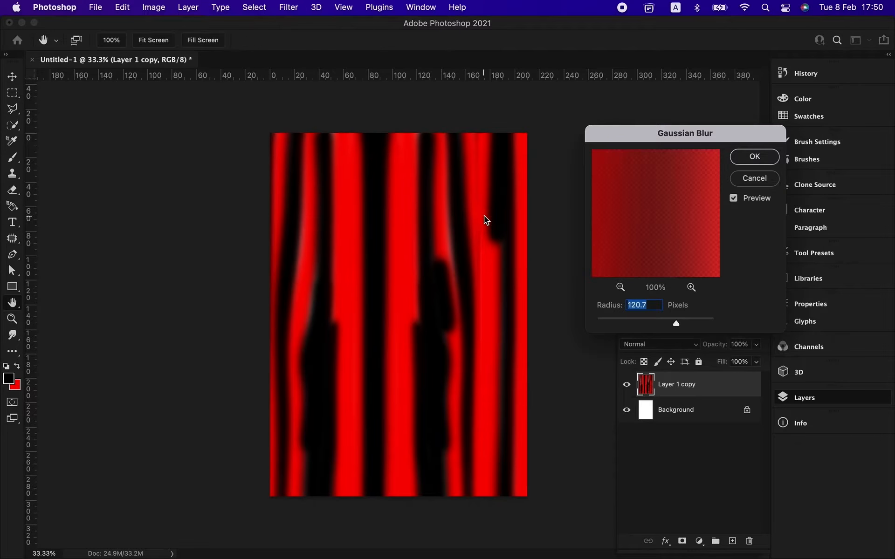
drag(675, 323, 668, 322)
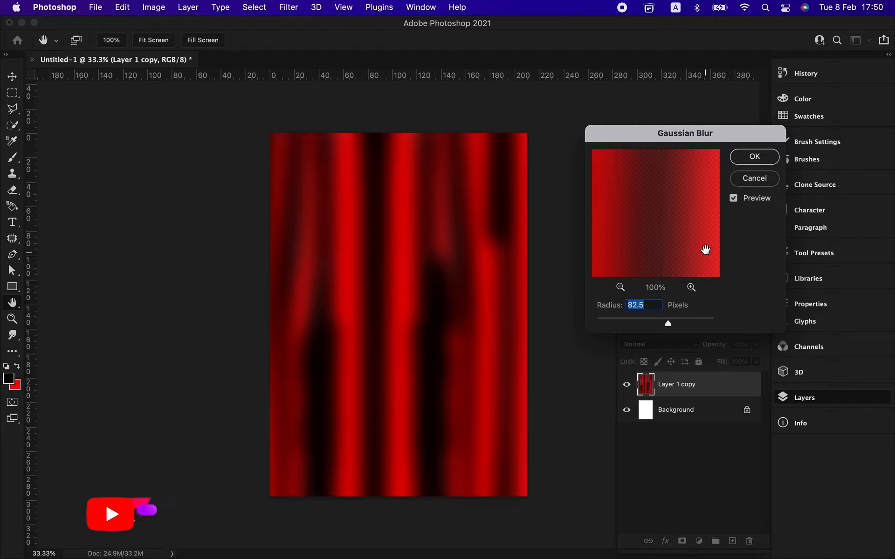
click(742, 159)
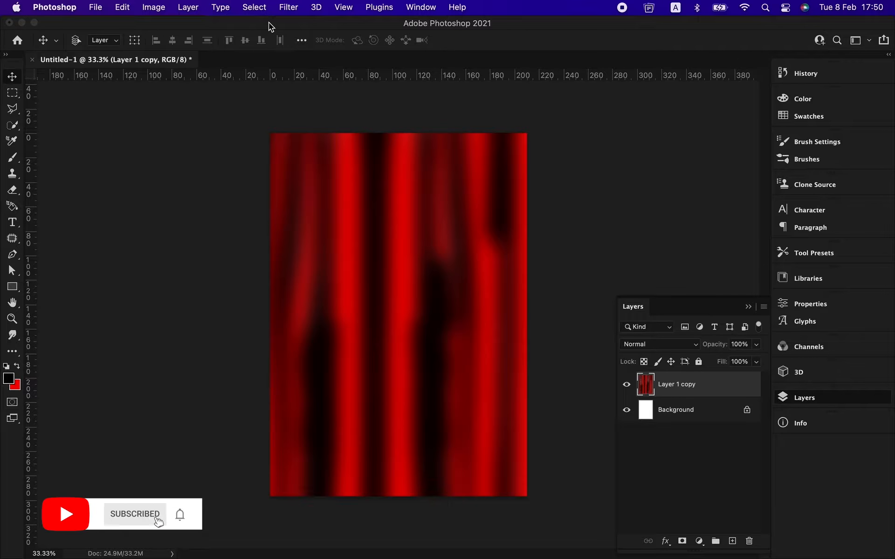
Step: Warp the blurred stripes into flowing fabric folds across the whole canvas using Liquify with a size 600 forward-warp brush
click(283, 8)
click(281, 126)
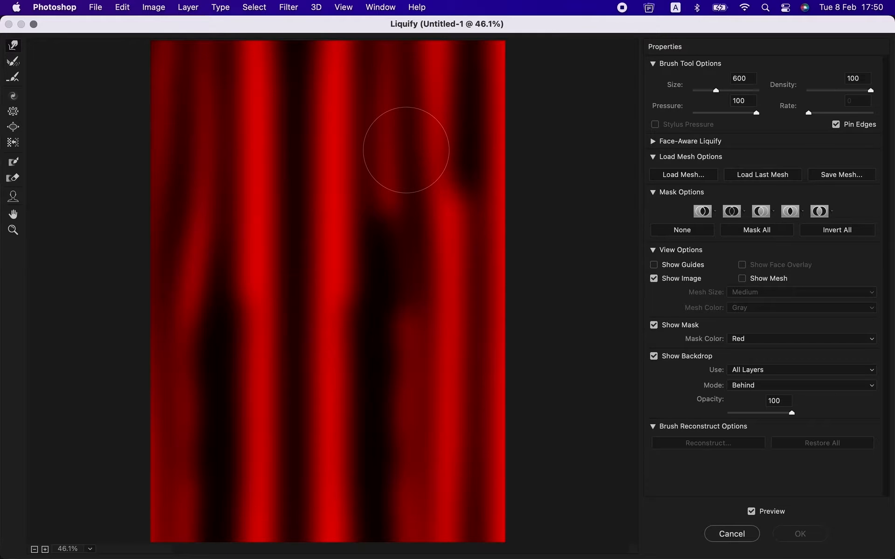
key(super+minus)
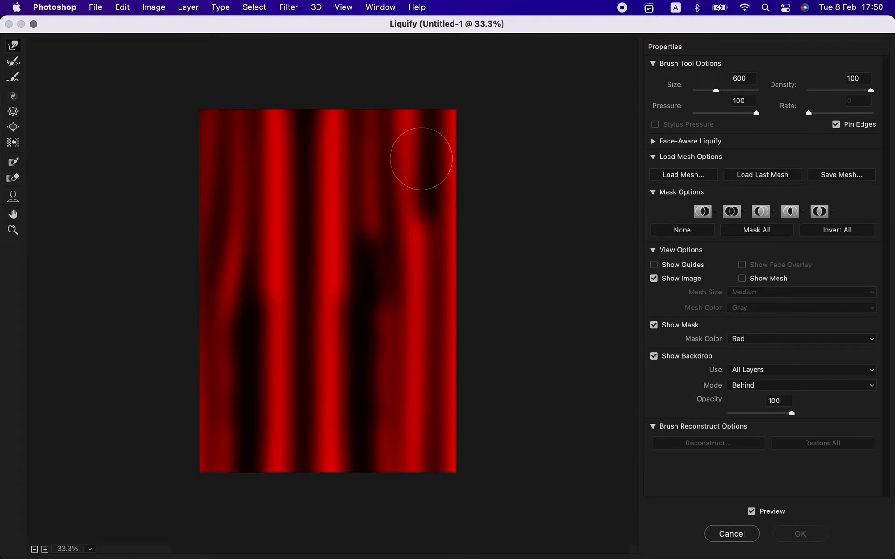
mouse_move(419, 148)
mouse_down()
mouse_move(424, 215)
mouse_move(389, 299)
mouse_move(386, 337)
mouse_move(397, 428)
mouse_move(416, 477)
mouse_up()
mouse_move(326, 185)
mouse_down()
mouse_move(331, 140)
mouse_move(300, 140)
mouse_move(303, 88)
mouse_move(314, 137)
mouse_move(286, 194)
mouse_move(291, 295)
mouse_move(257, 491)
mouse_up()
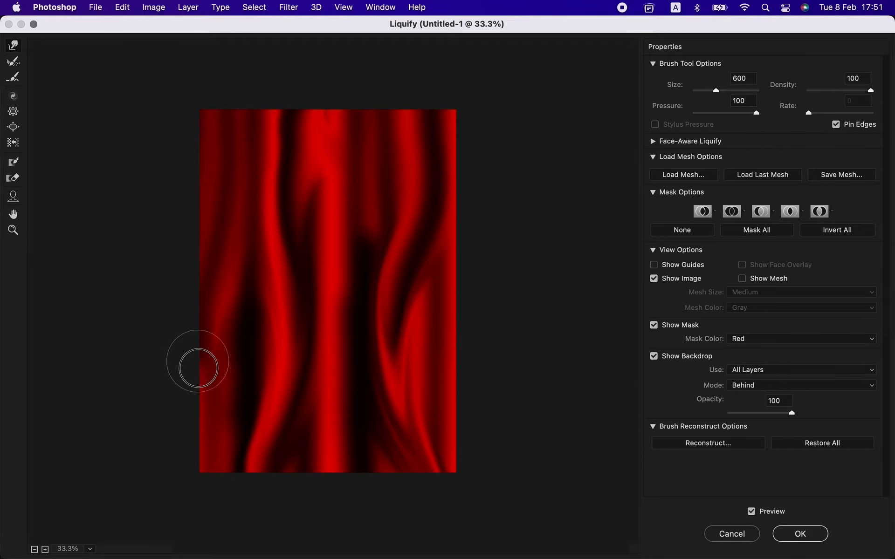
mouse_move(238, 221)
mouse_down()
mouse_move(241, 439)
mouse_move(218, 506)
mouse_up()
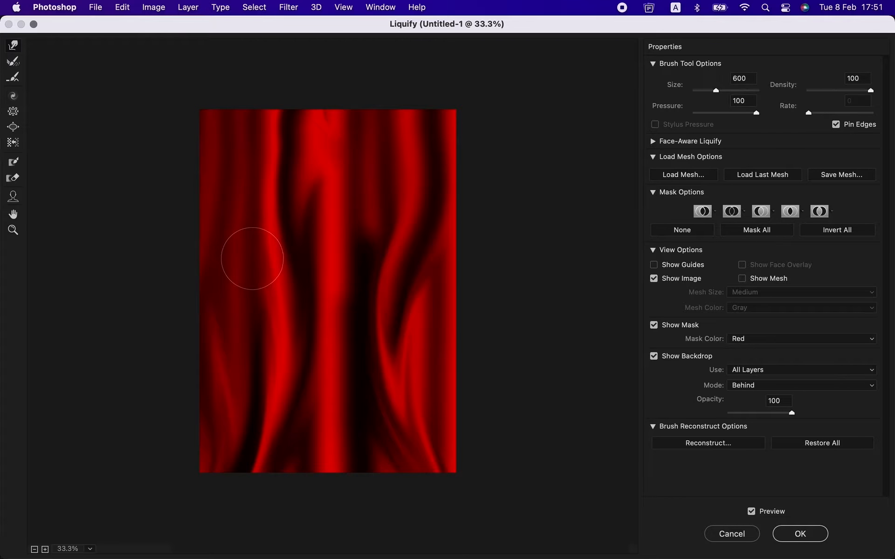
mouse_move(252, 258)
mouse_down()
mouse_move(251, 356)
mouse_move(232, 472)
mouse_move(209, 499)
mouse_up()
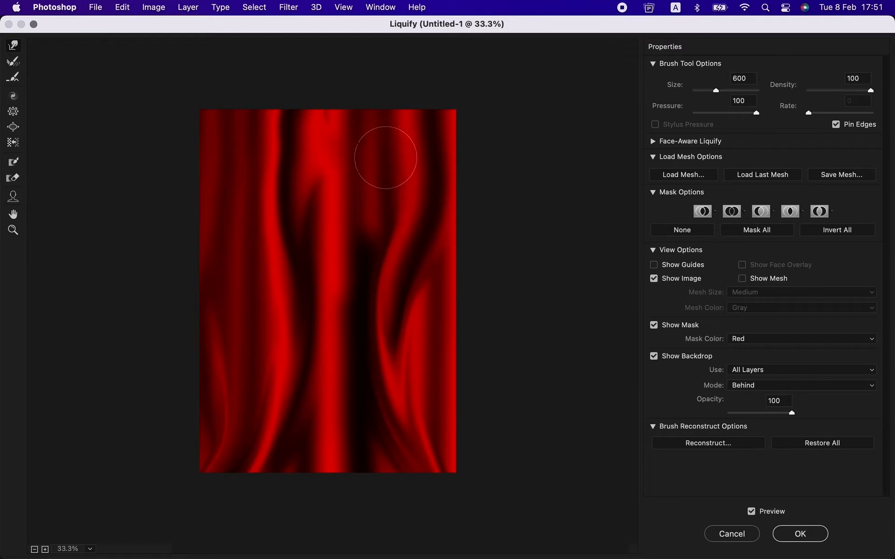
mouse_move(385, 155)
mouse_down()
mouse_move(371, 198)
mouse_move(362, 355)
mouse_move(385, 454)
mouse_move(442, 495)
mouse_up()
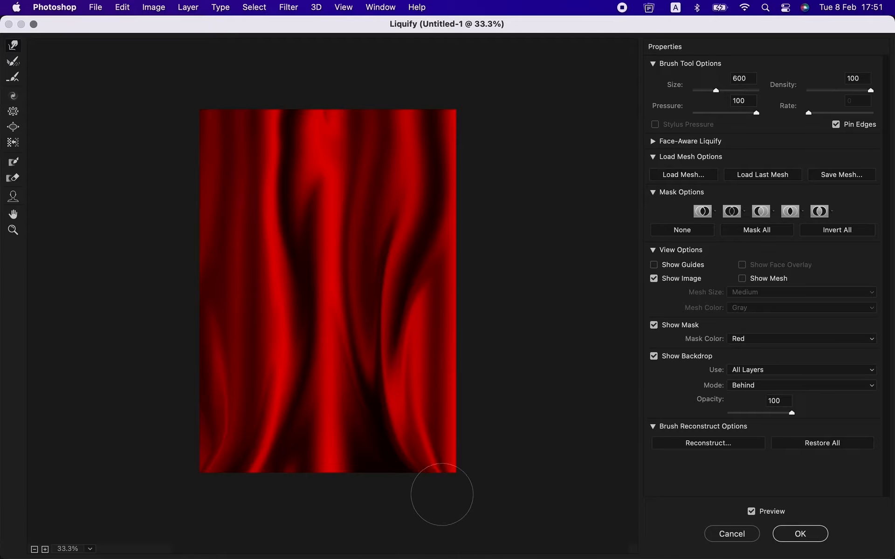
mouse_move(327, 104)
mouse_down()
mouse_move(359, 93)
mouse_move(538, 102)
mouse_up()
mouse_move(425, 148)
mouse_down()
mouse_move(407, 86)
mouse_move(388, 78)
mouse_move(372, 109)
mouse_move(359, 80)
mouse_up()
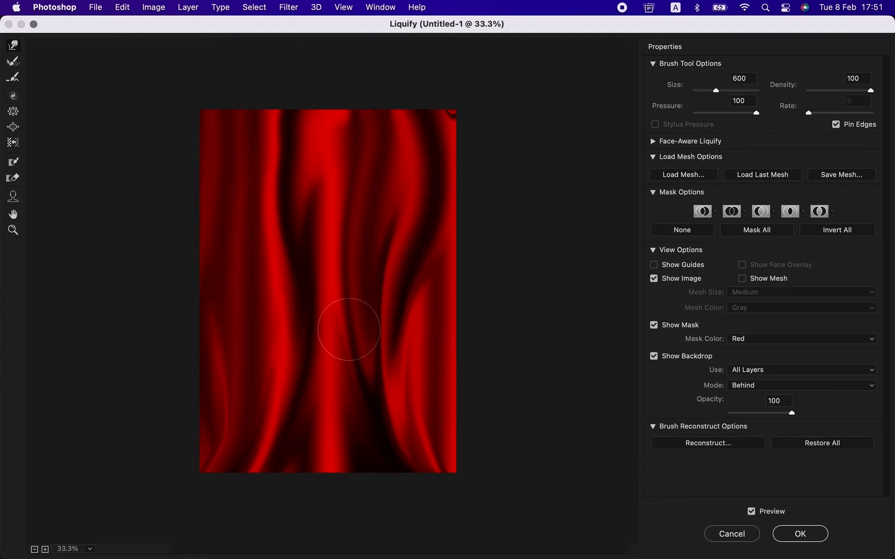
mouse_move(416, 480)
mouse_down()
mouse_move(399, 468)
mouse_move(374, 421)
mouse_move(358, 326)
mouse_move(427, 170)
mouse_move(405, 108)
mouse_move(384, 86)
mouse_up()
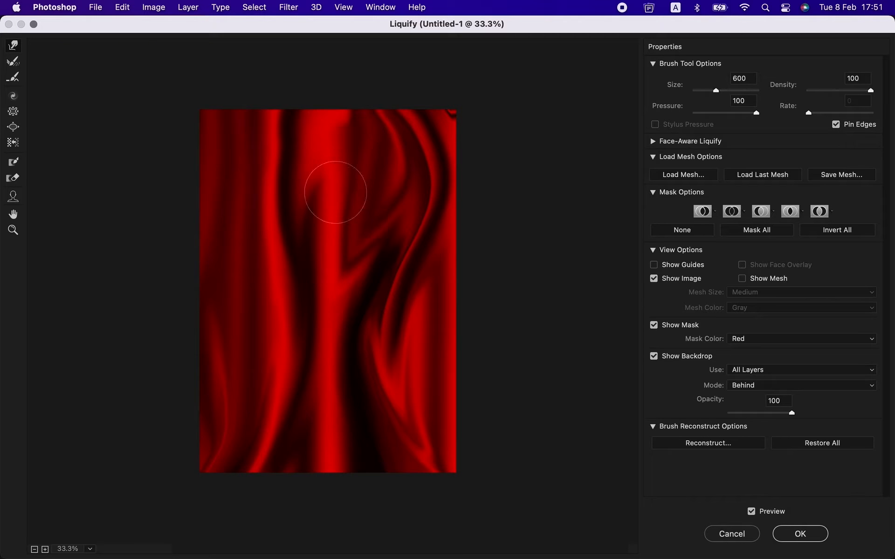
mouse_move(375, 230)
mouse_down()
mouse_move(344, 286)
mouse_move(343, 416)
mouse_move(341, 466)
mouse_up()
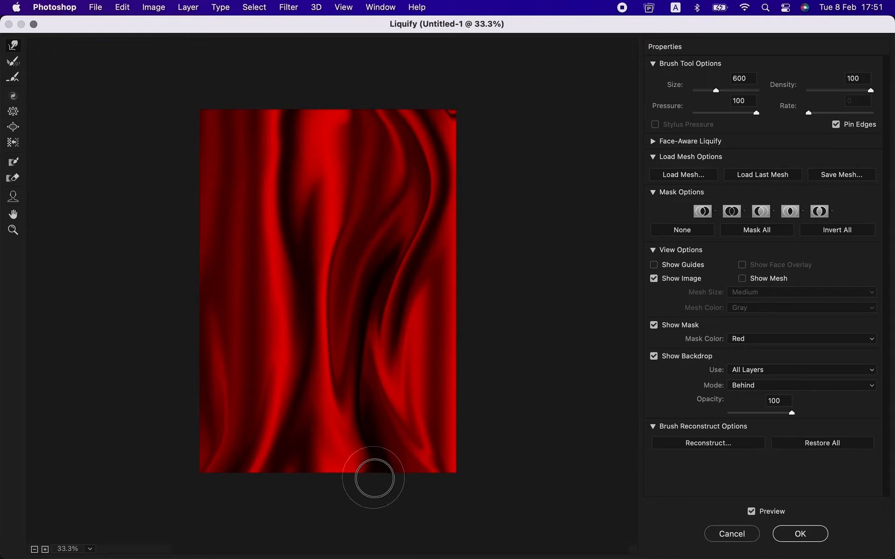
mouse_move(300, 225)
mouse_down()
mouse_move(286, 126)
mouse_move(303, 71)
mouse_up()
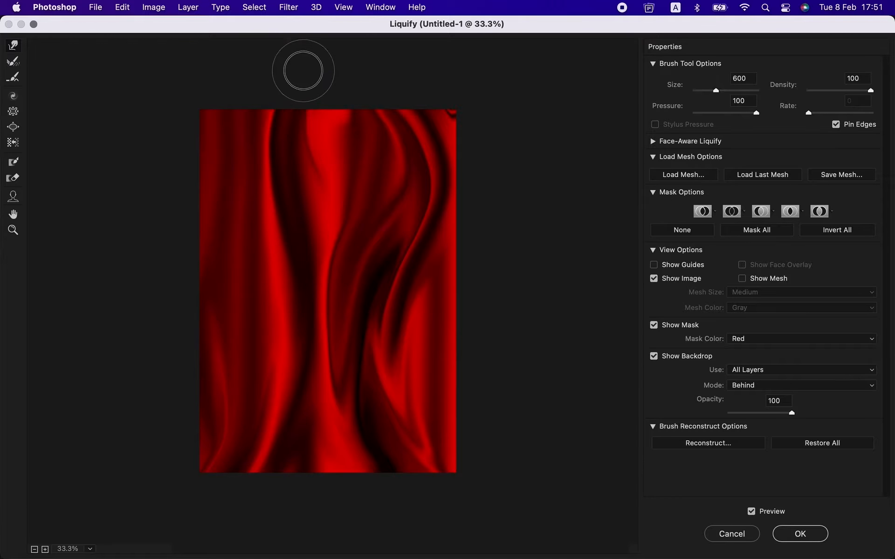
click(788, 534)
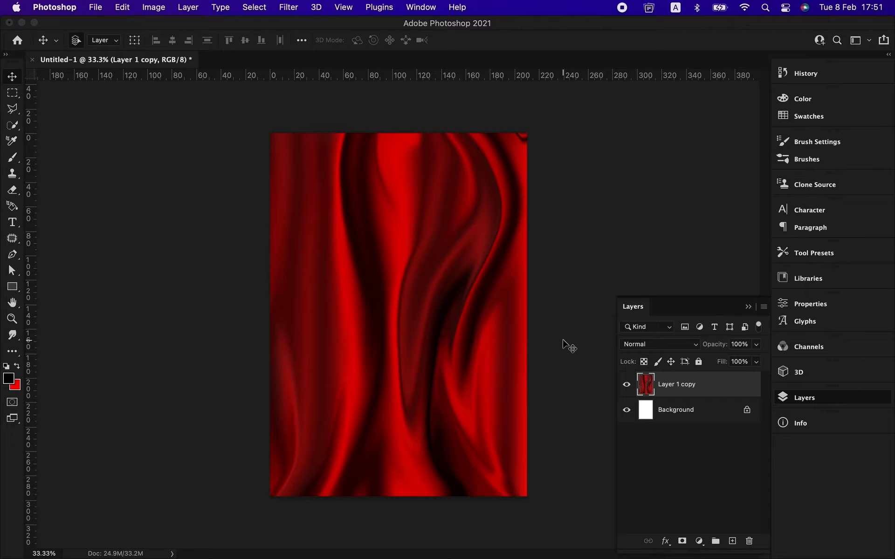
Step: Add a new empty layer above the fabric layer
key(super+shift+n)
key(Return)
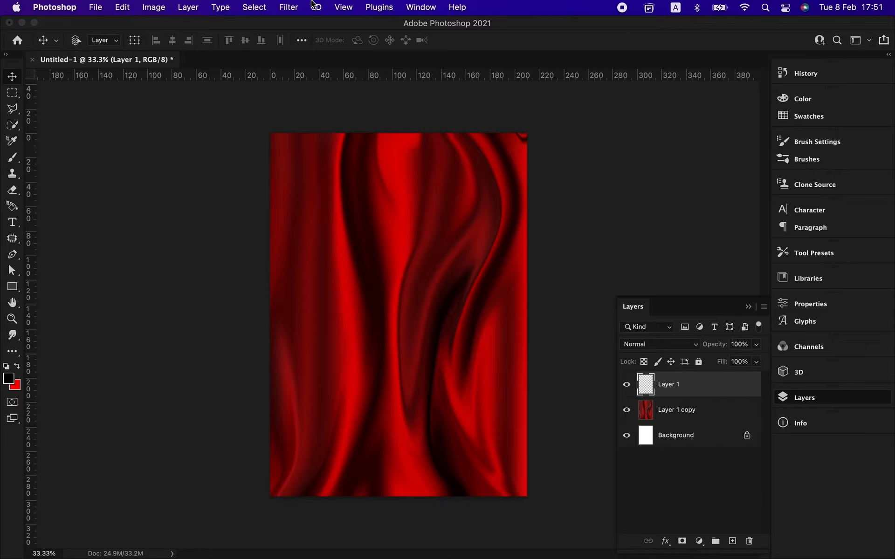
Step: Fill the empty Layer 1 above the fabric with 50% Gray
click(290, 8)
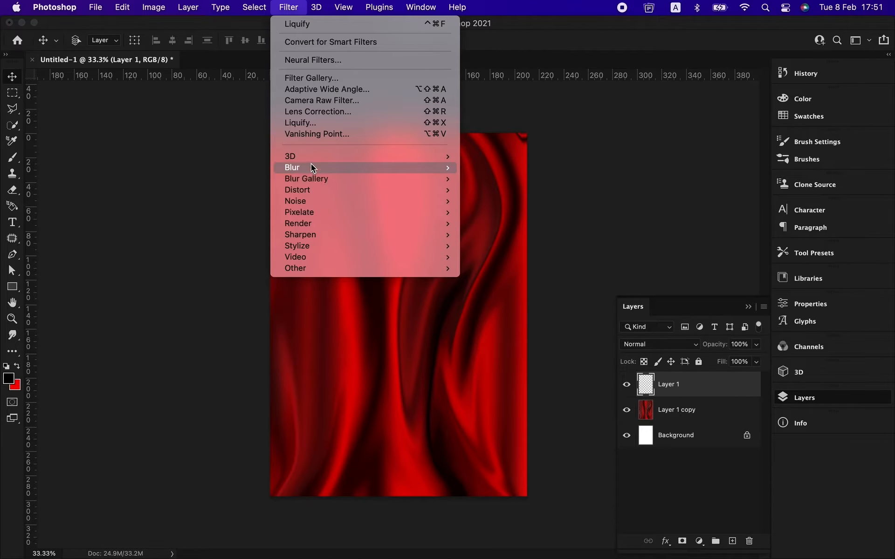
click(198, 138)
click(95, 7)
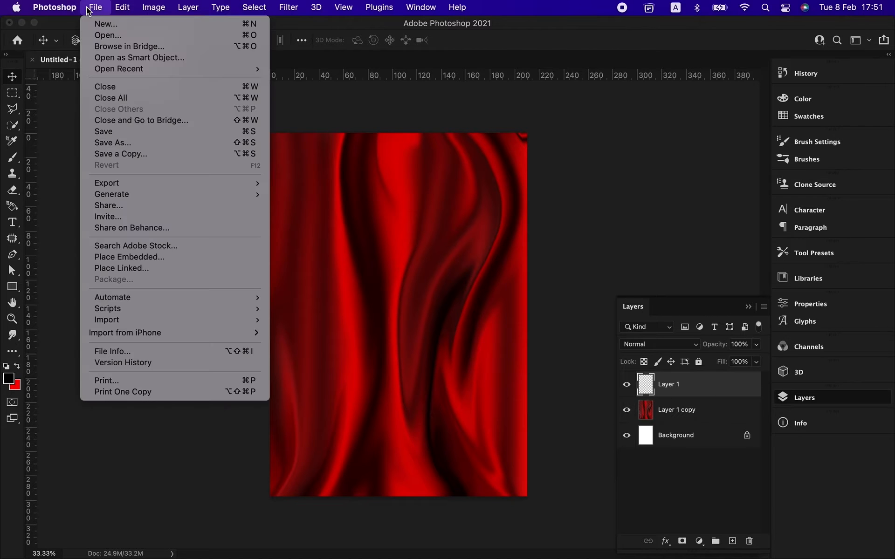
mouse_move(127, 4)
click(140, 197)
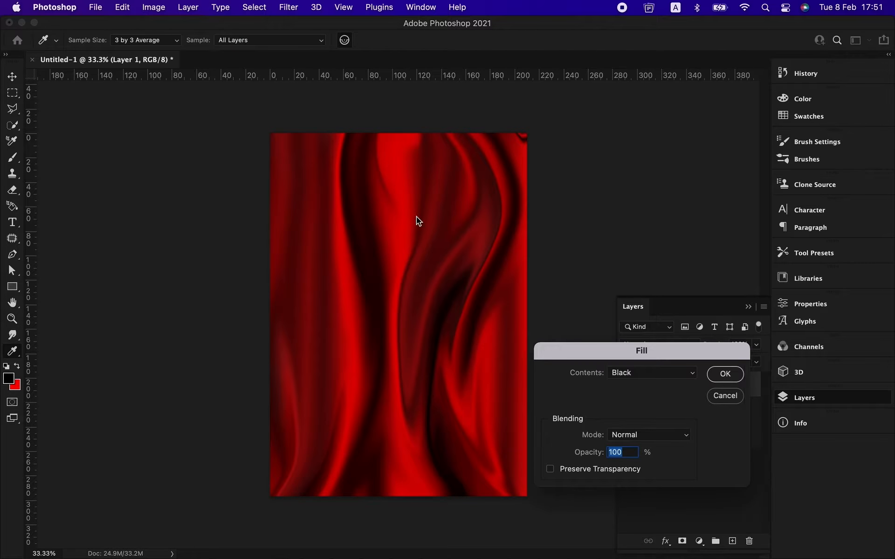
click(686, 376)
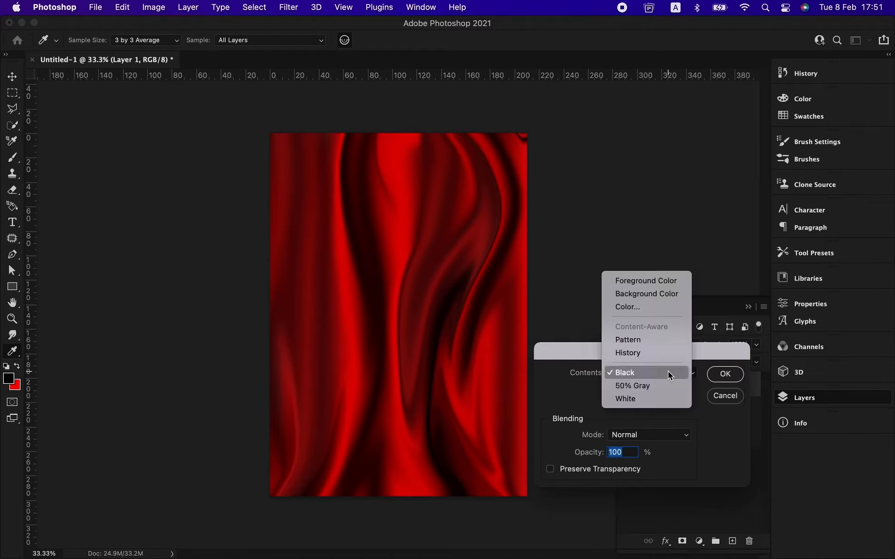
click(641, 387)
click(726, 378)
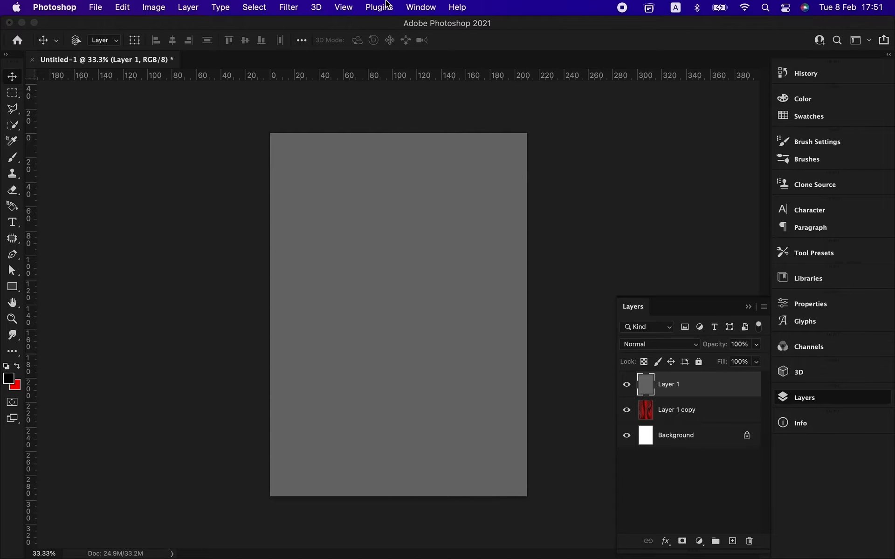
Step: Add monochromatic Gaussian noise of 141.24% to the gray layer
click(294, 6)
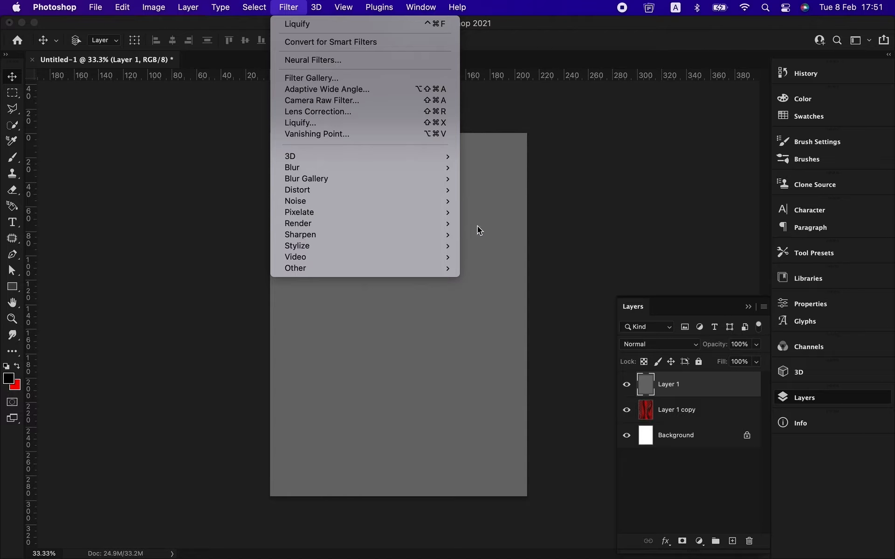
mouse_move(447, 201)
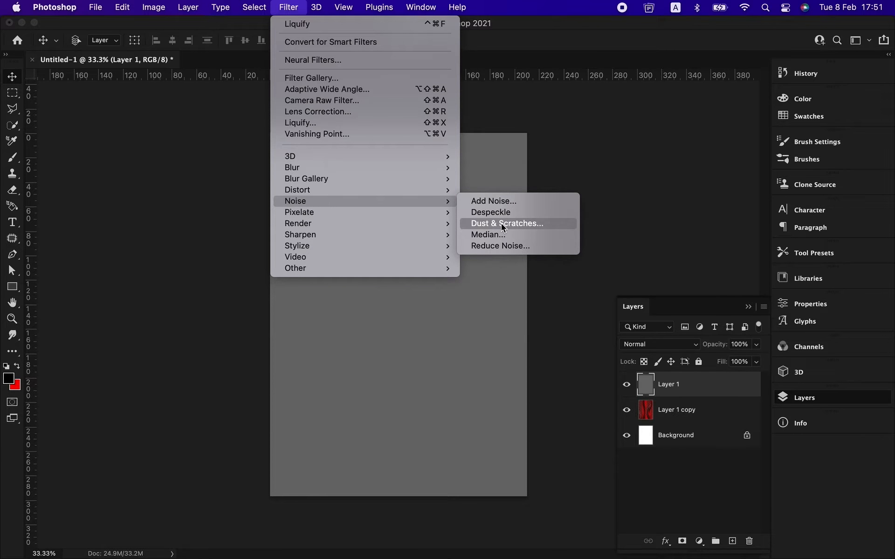
click(495, 201)
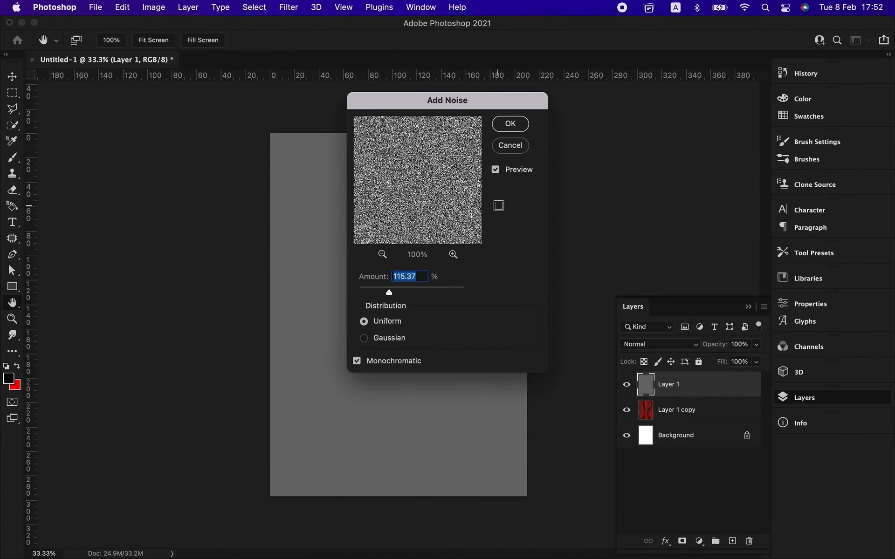
click(364, 338)
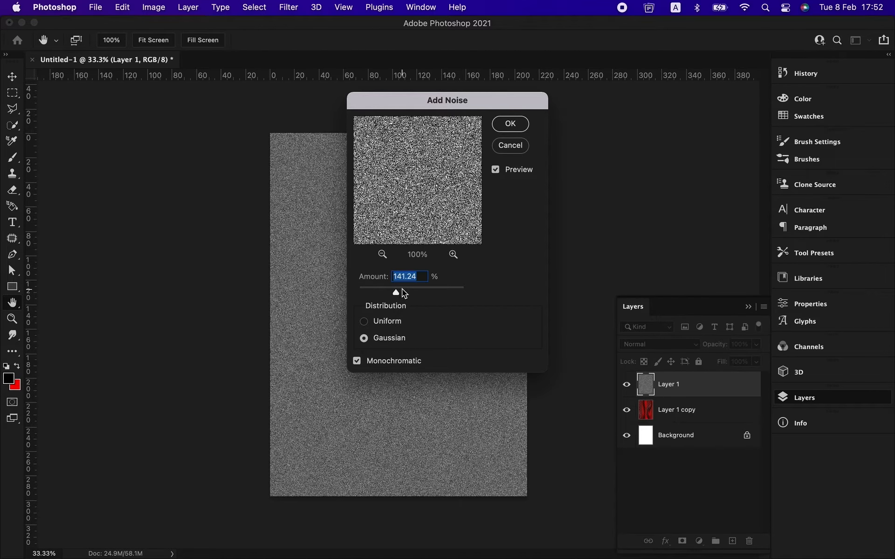
click(510, 124)
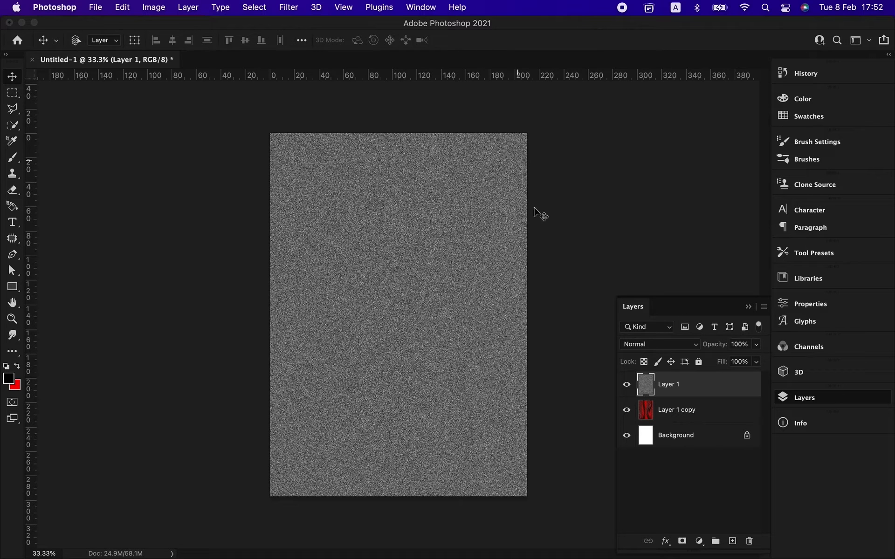
Step: Blend the noise layer over the fabric in Overlay mode at 21% opacity
click(658, 345)
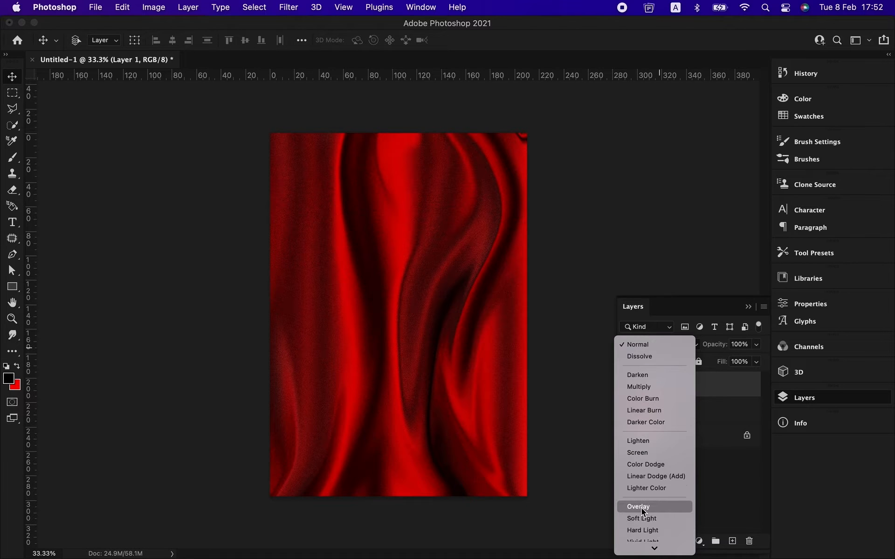
click(643, 508)
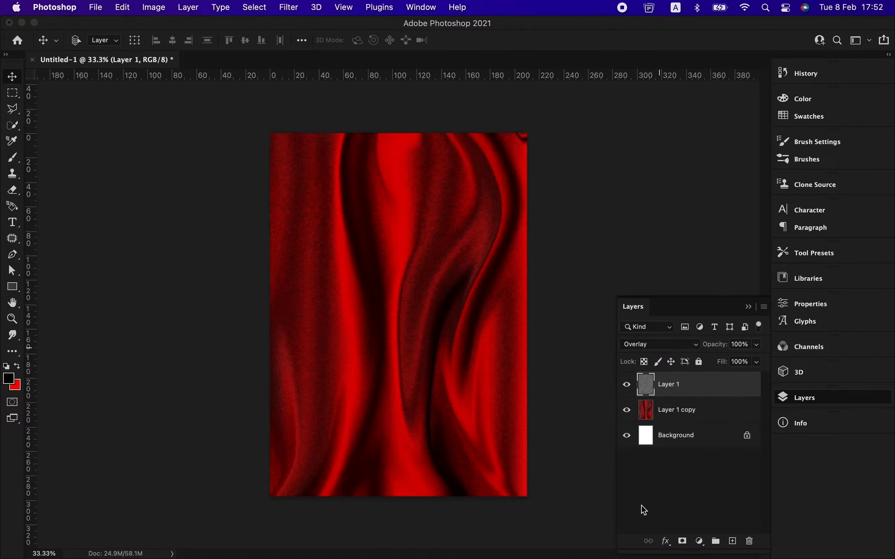
click(752, 348)
drag(713, 359, 708, 363)
Step: Add a Levels adjustment layer with RGB input levels of 7, 0.85 and 227
click(196, 7)
mouse_move(245, 167)
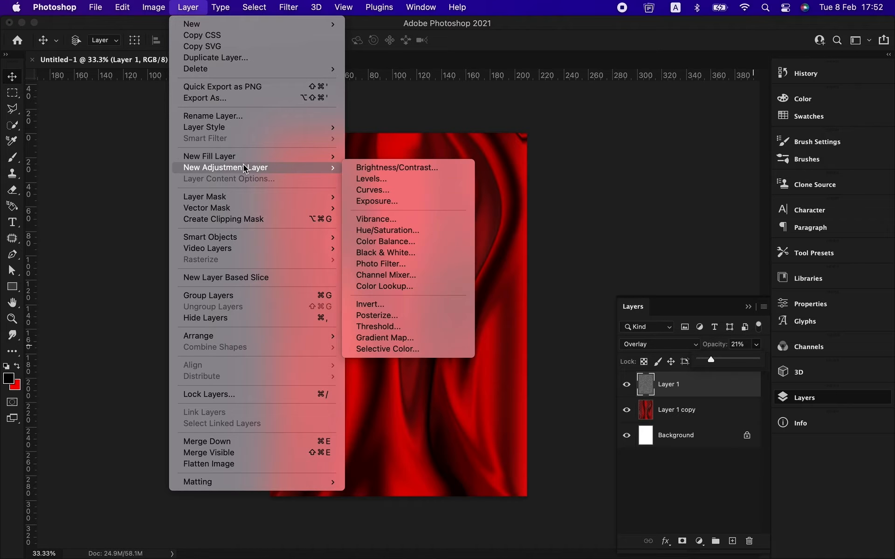
click(396, 177)
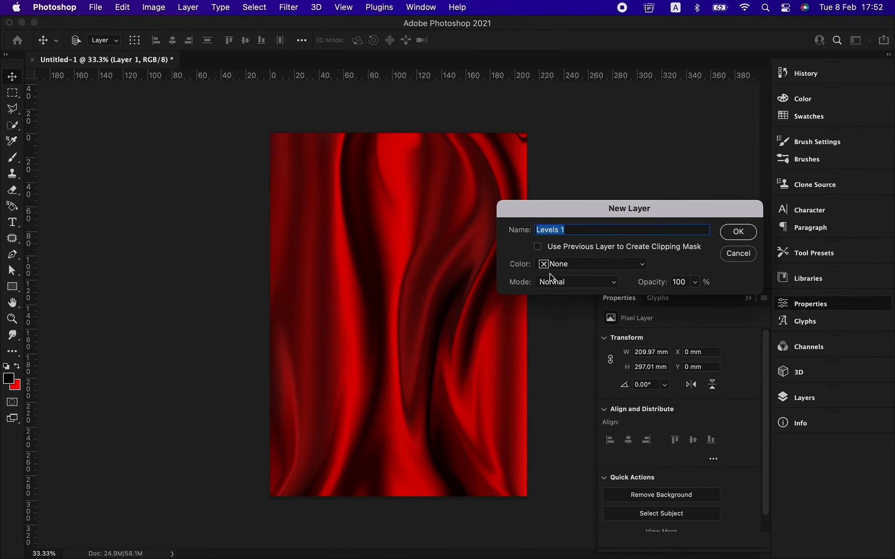
click(732, 238)
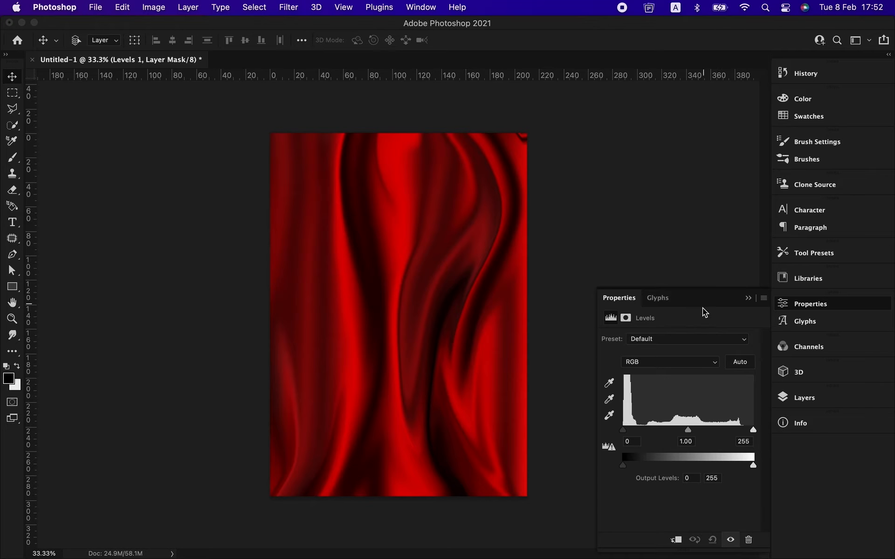
drag(625, 434, 628, 433)
drag(688, 431, 747, 433)
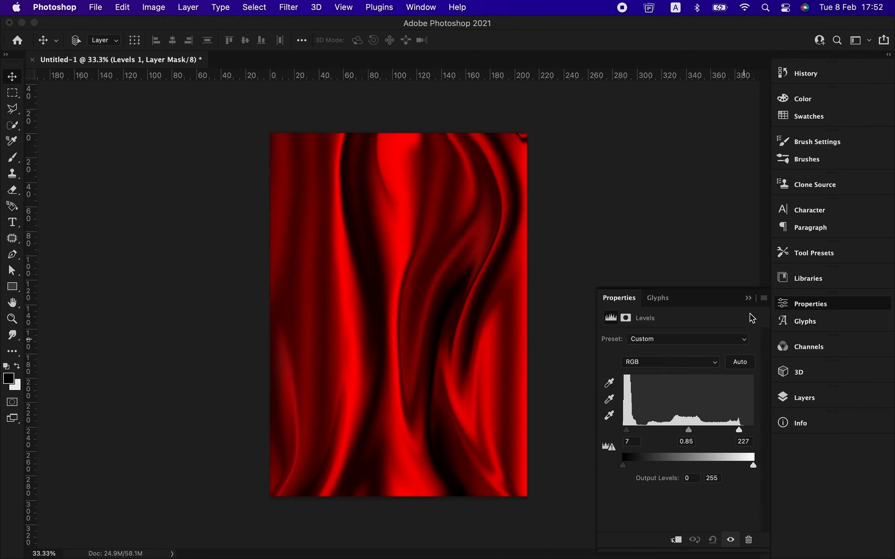
Step: Add a Curves adjustment layer and brighten the RGB curve with a raised shadow point and a highlight point at input 197, output 218
click(188, 7)
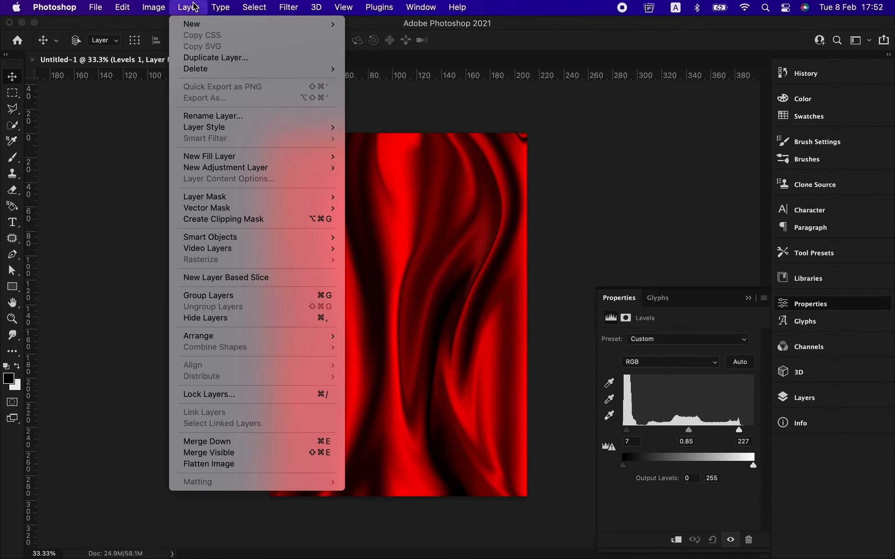
mouse_move(270, 168)
click(403, 191)
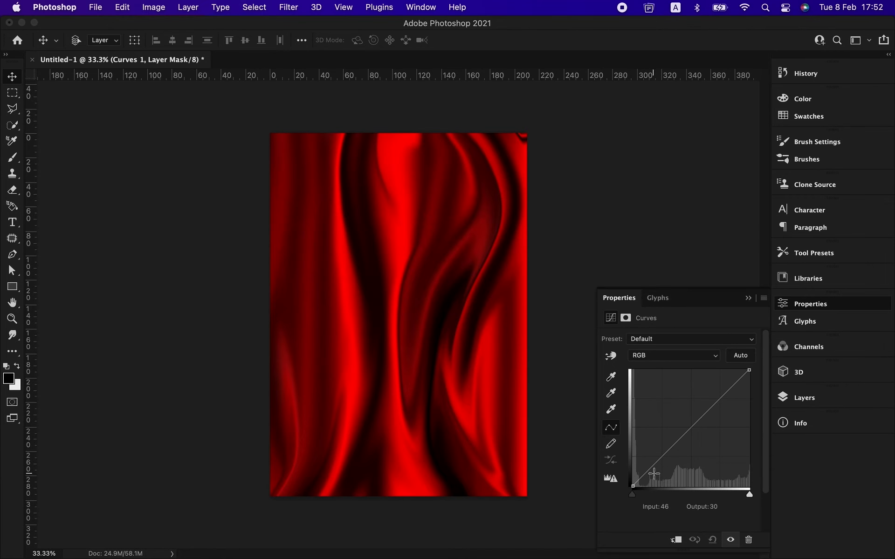
drag(653, 474, 656, 460)
drag(729, 387, 722, 386)
Step: In the Curves adjustment's Red channel, set a midtone point at input 129, output 122 and raise the black point
click(679, 358)
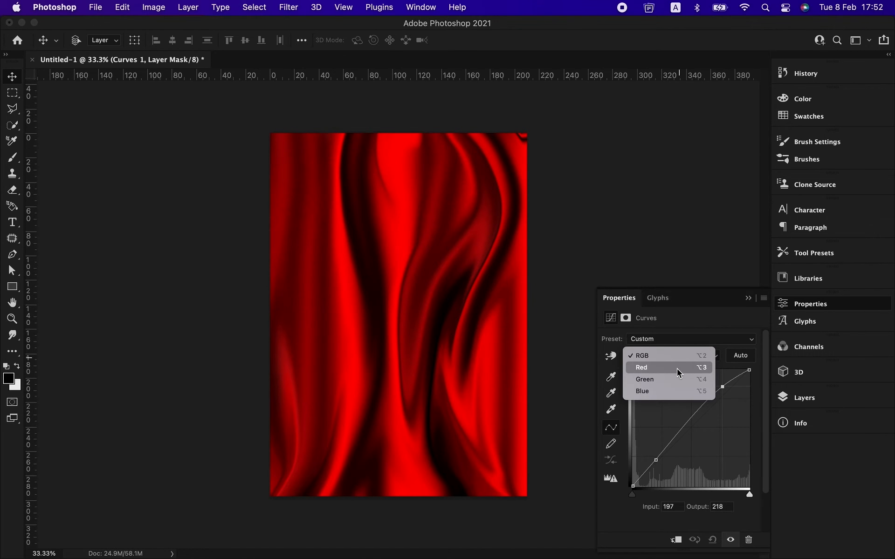
click(679, 367)
mouse_move(686, 433)
mouse_down()
mouse_move(686, 425)
mouse_move(693, 430)
mouse_up()
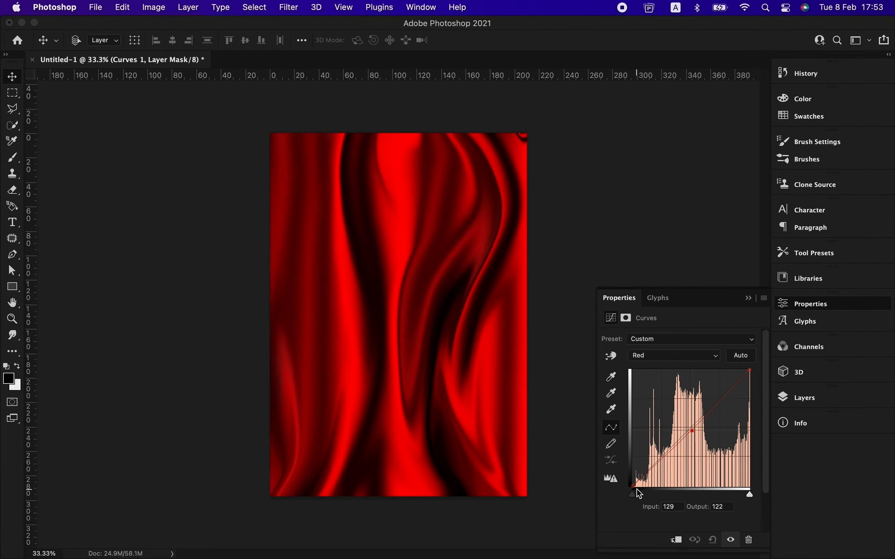
drag(633, 487, 633, 461)
click(748, 298)
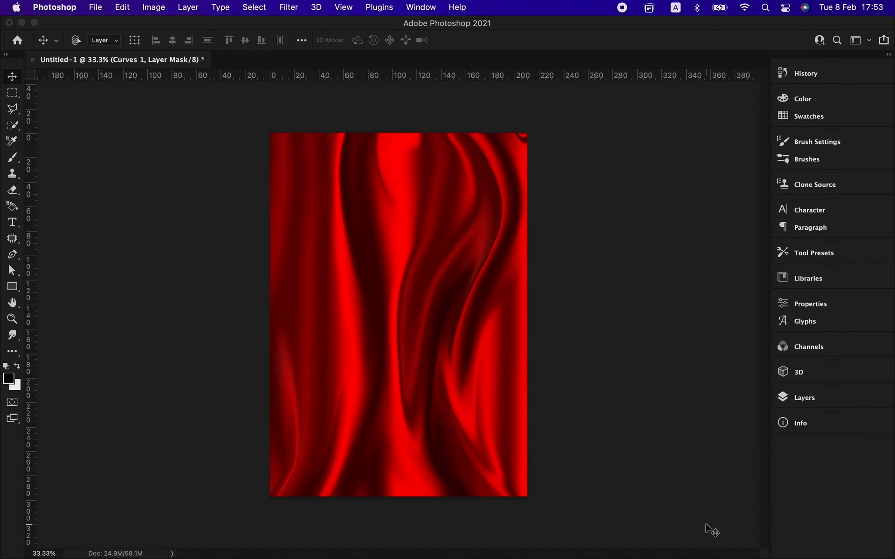
click(823, 398)
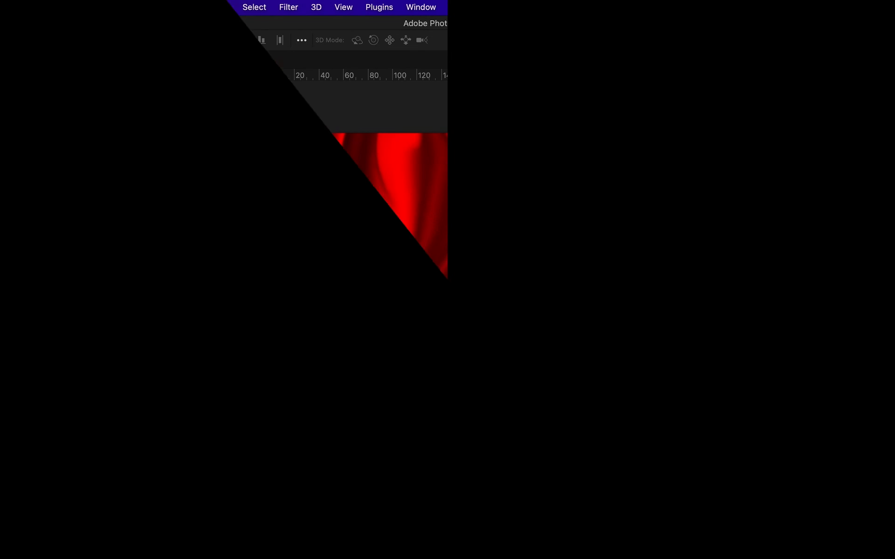